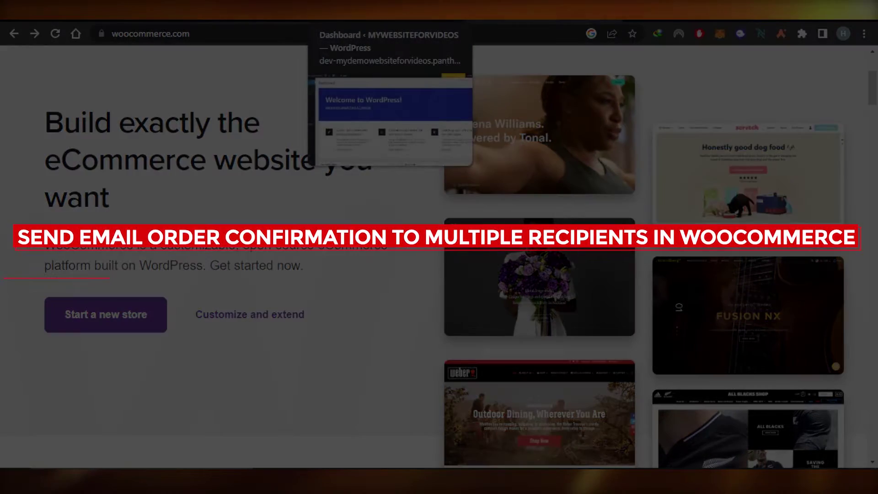
# - Switch from the WooCommerce website to the WordPress admin dashboard of the demo site
pyautogui.click(361, 13)
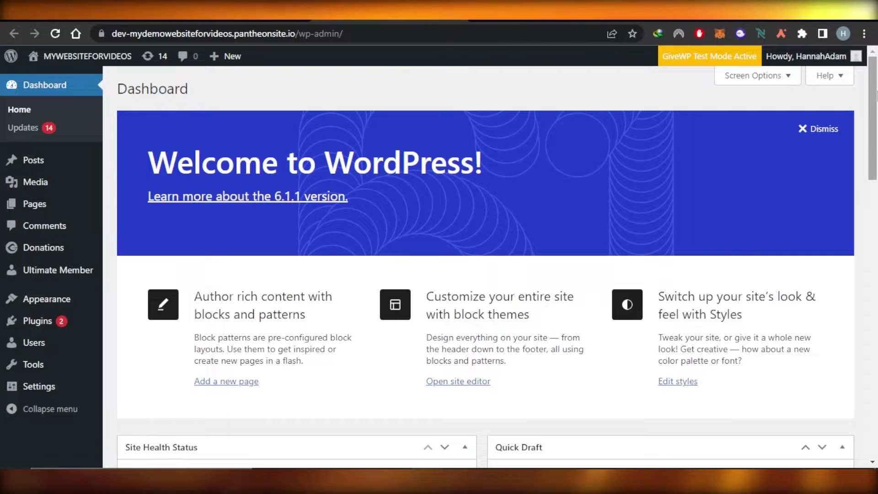
pyautogui.moveTo(875, 111)
pyautogui.mouseDown()
pyautogui.moveTo(876, 224)
pyautogui.moveTo(877, 96)
pyautogui.mouseUp()
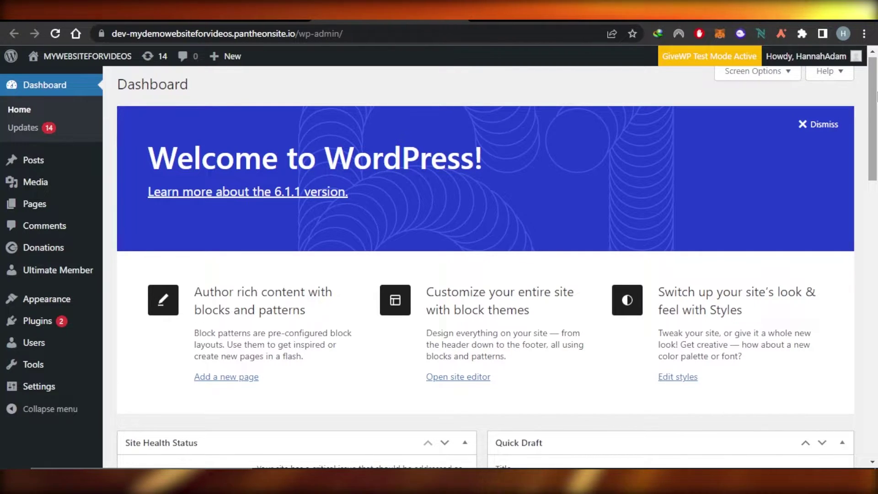
pyautogui.moveTo(876, 97); pyautogui.dragTo(876, 74)
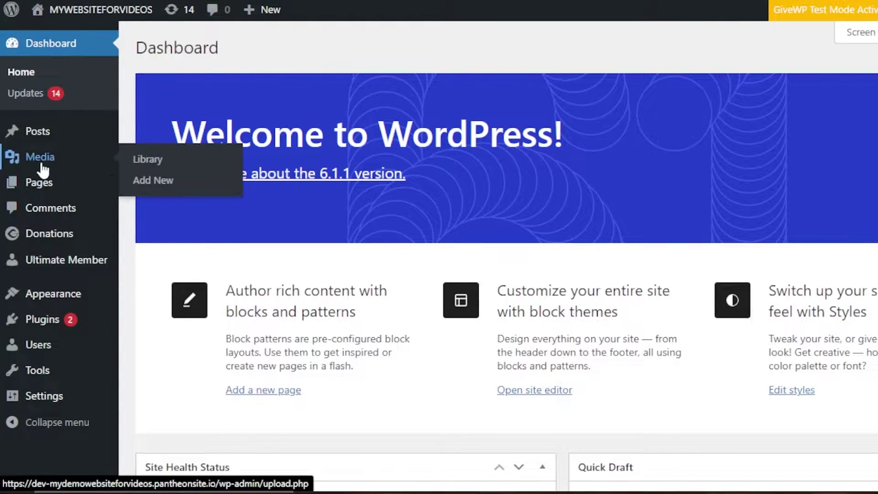
# - Go to the page for adding new plugins and search for "multiple recipients"
pyautogui.moveTo(32, 368)
pyautogui.moveTo(108, 350)
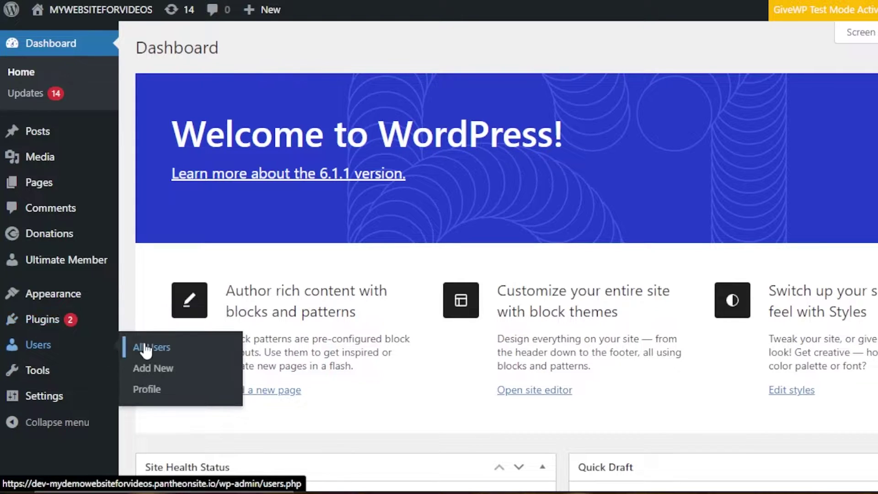
pyautogui.moveTo(108, 325)
pyautogui.click(146, 346)
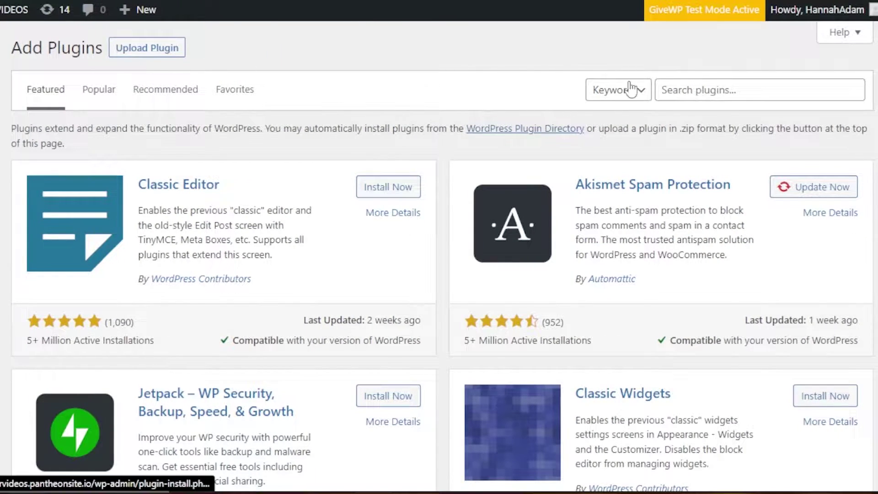
pyautogui.click(729, 90)
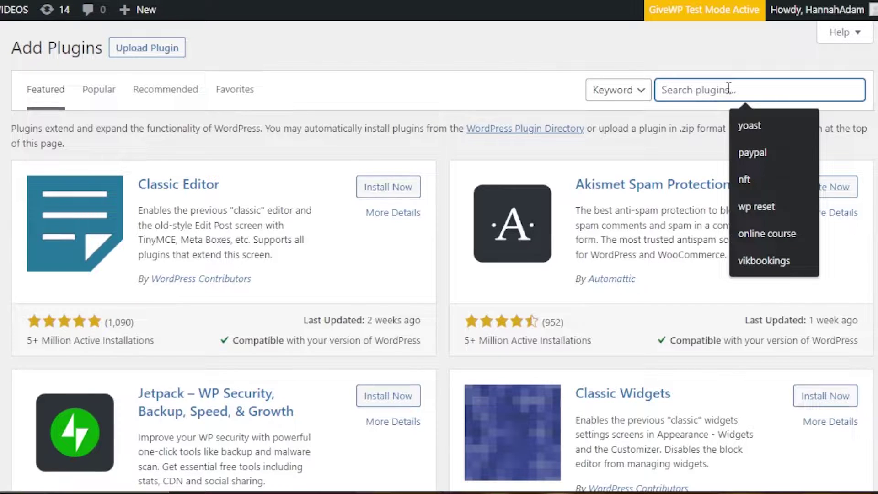
pyautogui.write('multiple recipients')
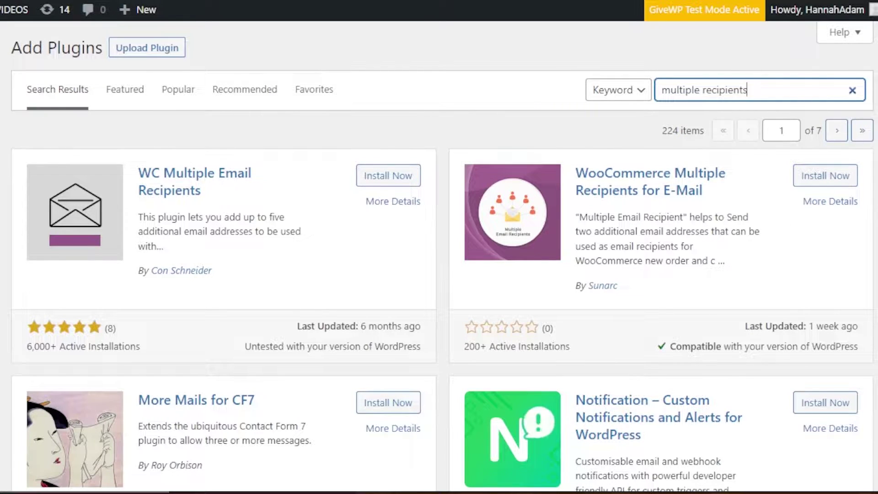
# - Browse the search results, and install and activate the WC Multiple Email Recipients plugin
pyautogui.scroll(-15, 439, 256)
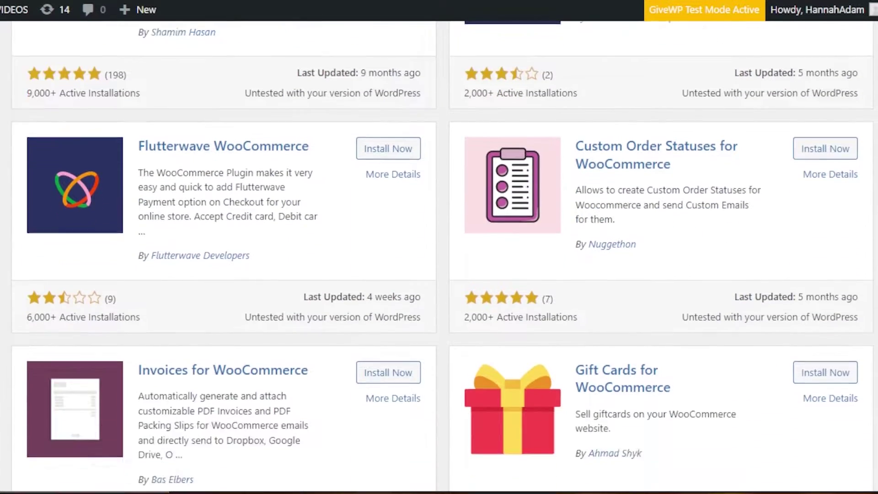
pyautogui.scroll(-10, 439, 256)
pyautogui.scroll(-20, 439, 256)
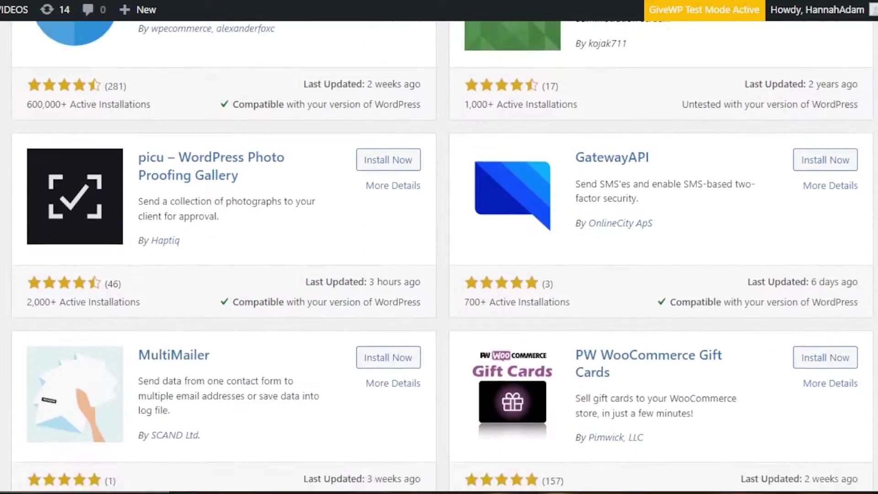
pyautogui.scroll(20, 439, 256)
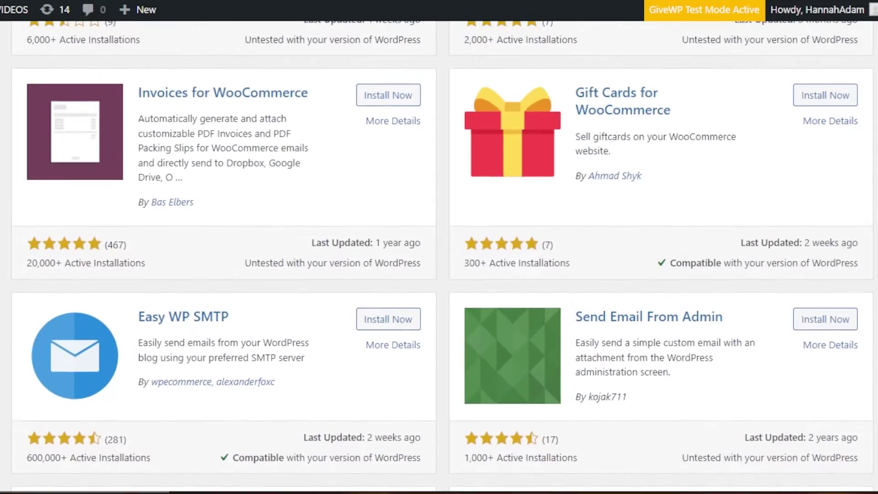
pyautogui.scroll(9, 439, 256)
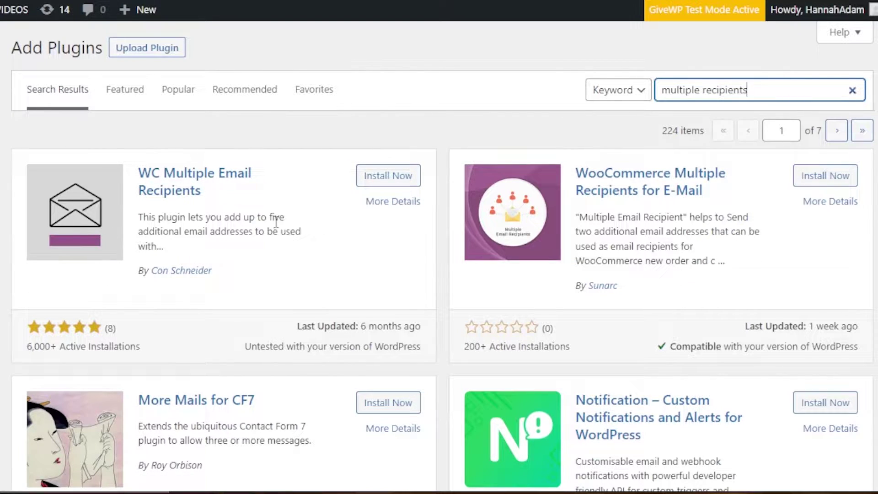
pyautogui.click(377, 183)
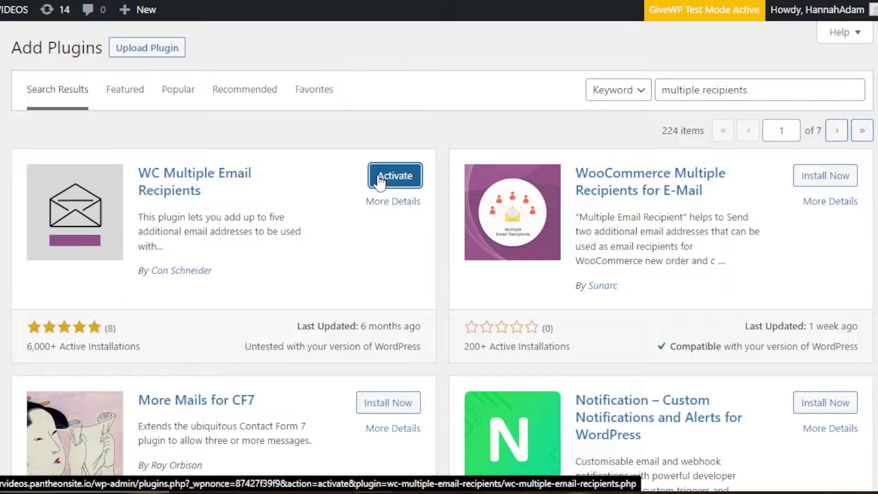
pyautogui.click(389, 182)
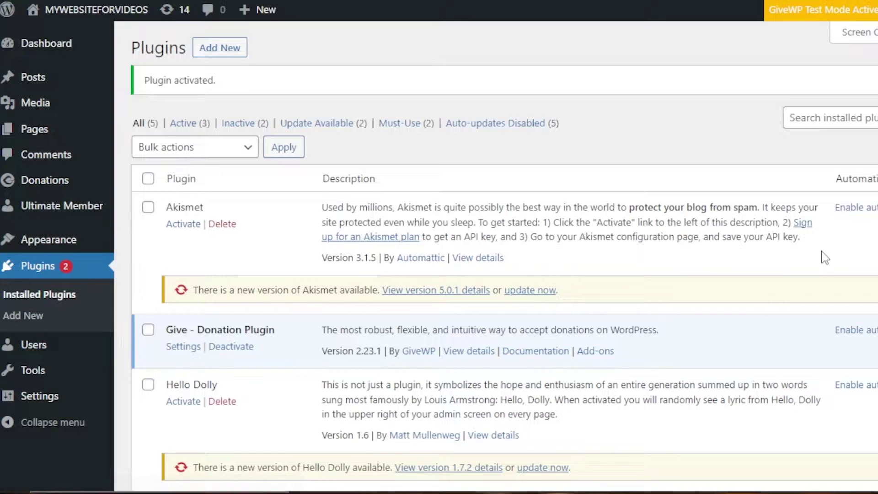
# - Open the WC Multiple Email Recipients settings and enter an additional recipient's email address in each of the five fields
pyautogui.scroll(-5, 503, 256)
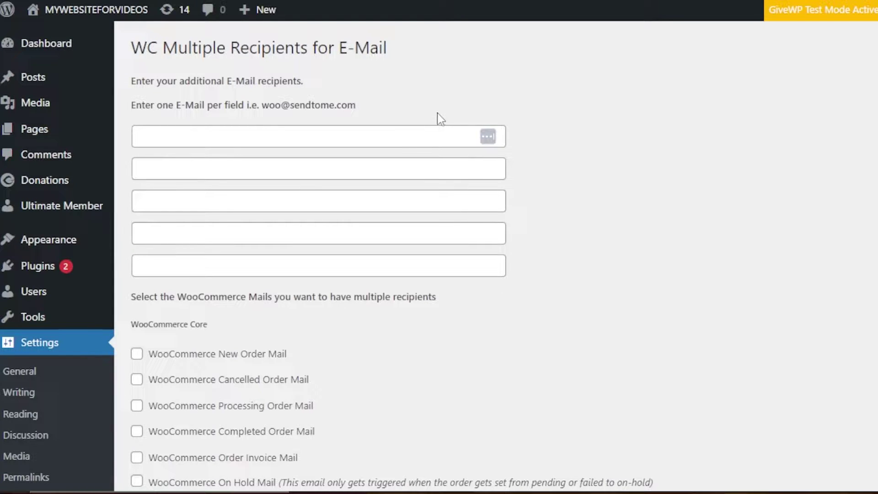
pyautogui.click(340, 136)
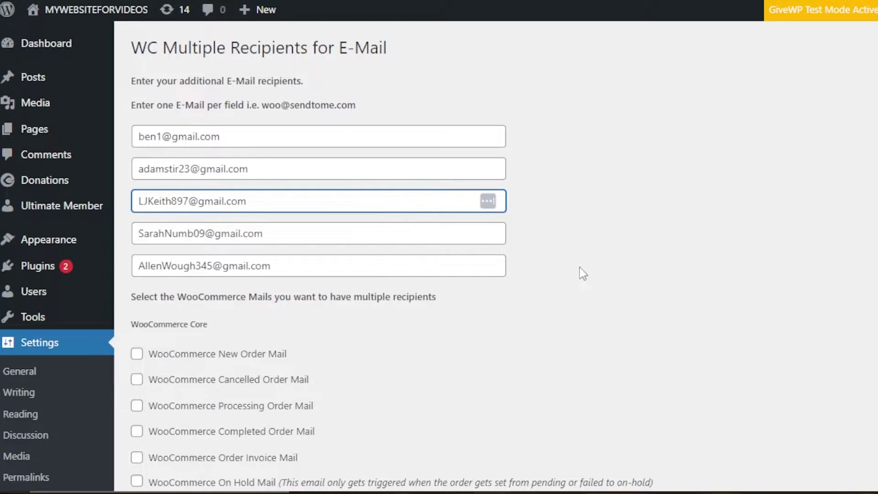
pyautogui.click(632, 257)
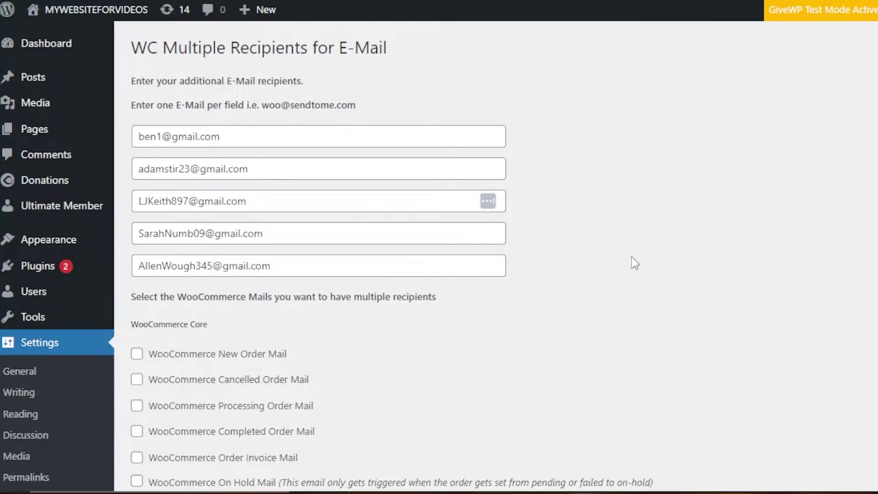
# - Enable multiple recipients for the WooCommerce New Order Mail
pyautogui.scroll(-1, 780, 74)
pyautogui.scroll(1, 780, 74)
pyautogui.scroll(-1, 704, 467)
pyautogui.scroll(-3, 686, 228)
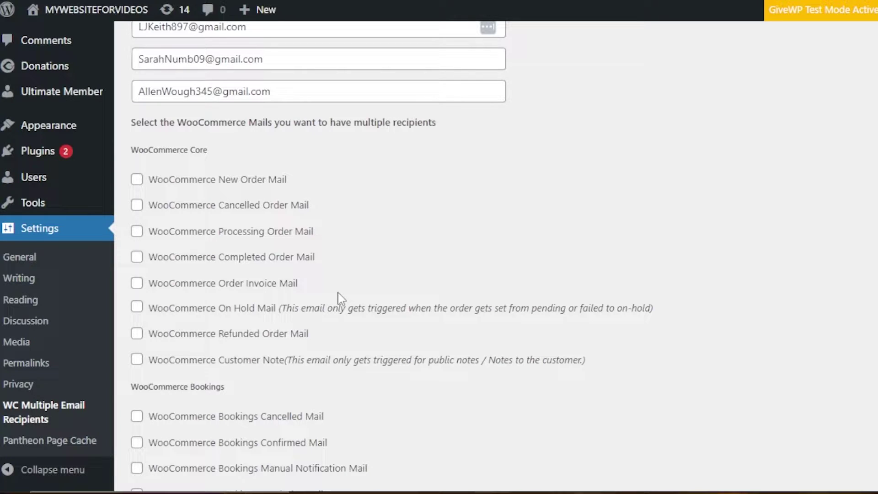
pyautogui.click(137, 181)
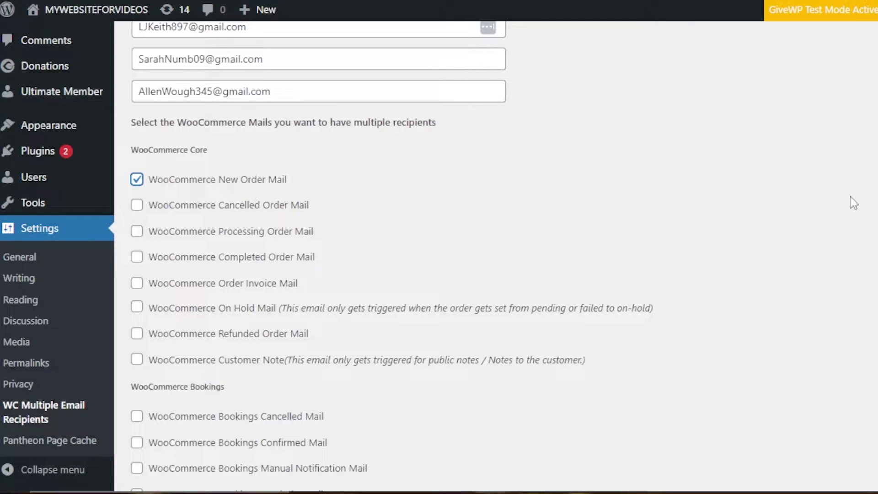
# - Examine the remaining core, bookings and subscriptions mail options and the recipient fields on the WC Multiple Recipients settings page
pyautogui.scroll(-5, 853, 202)
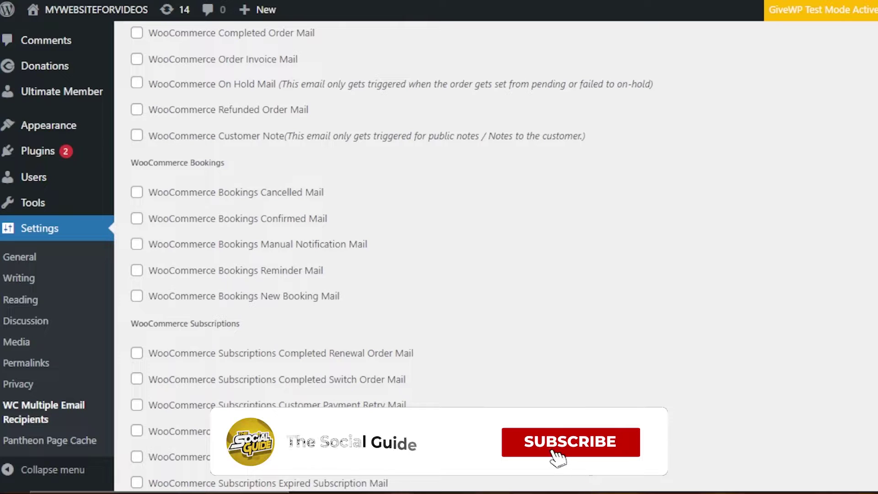
pyautogui.scroll(-5, 439, 247)
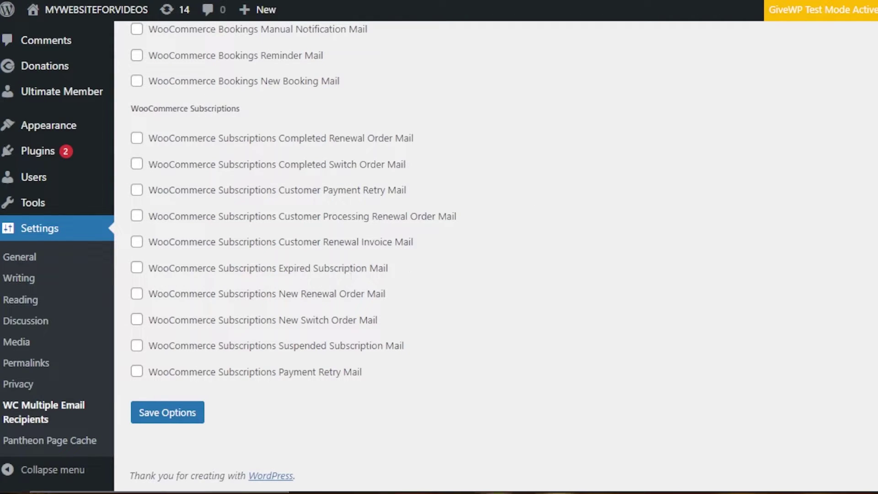
pyautogui.scroll(10, 458, 256)
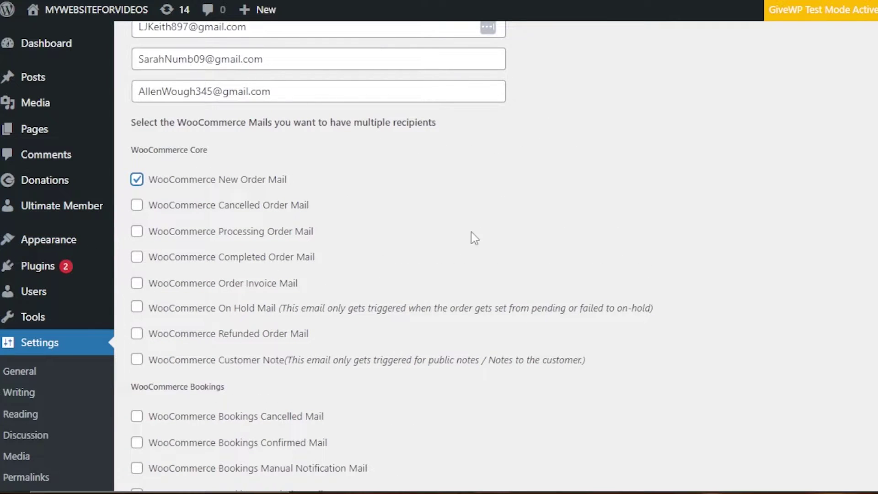
pyautogui.scroll(-10, 457, 256)
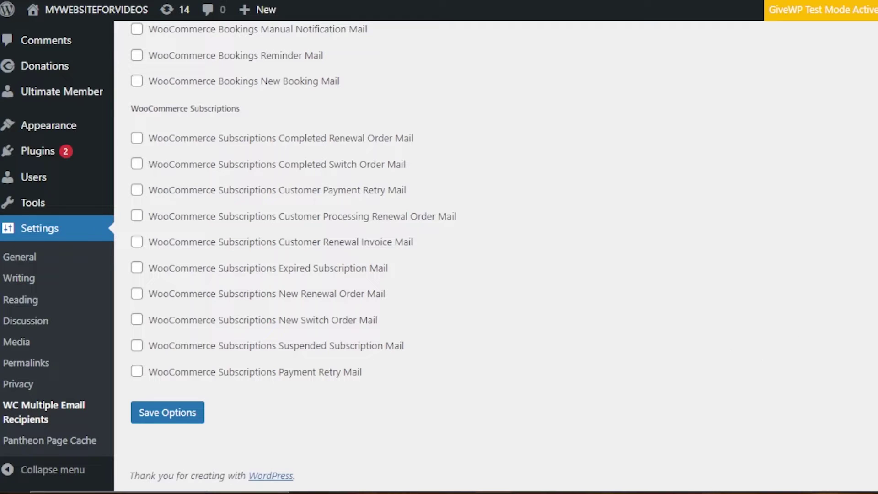
pyautogui.scroll(12, 496, 256)
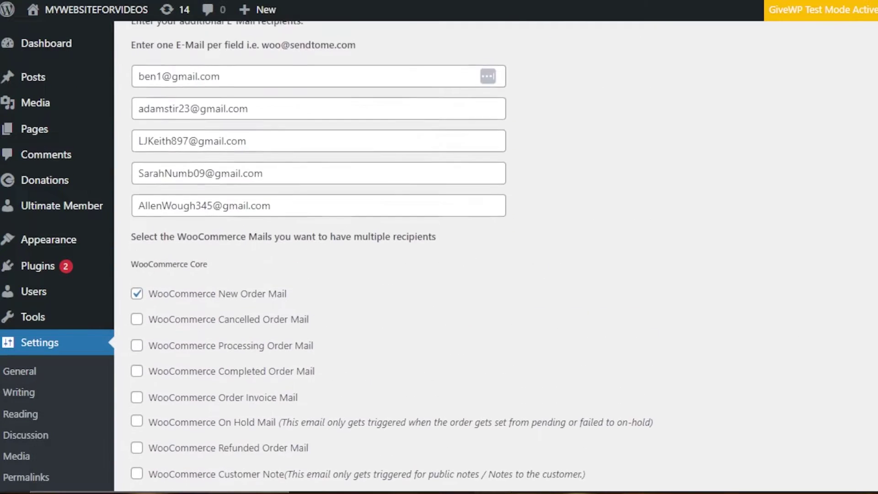
pyautogui.scroll(-1, 750, 110)
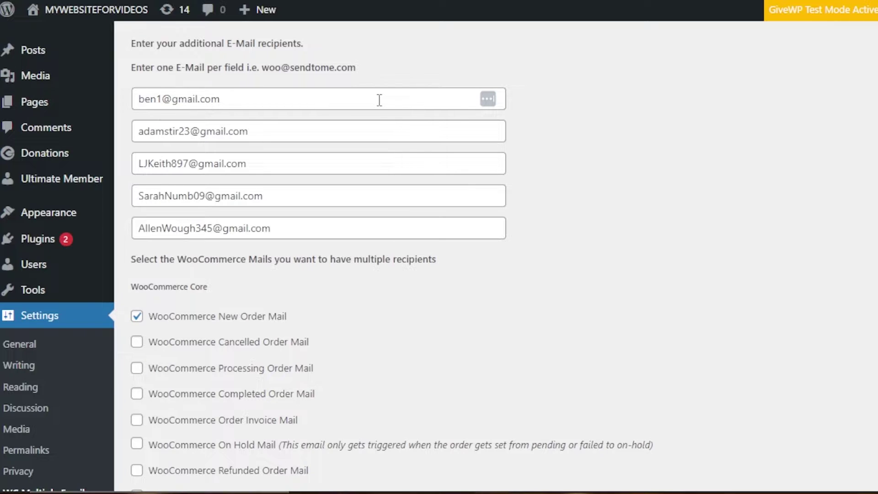
pyautogui.scroll(-7, 560, 77)
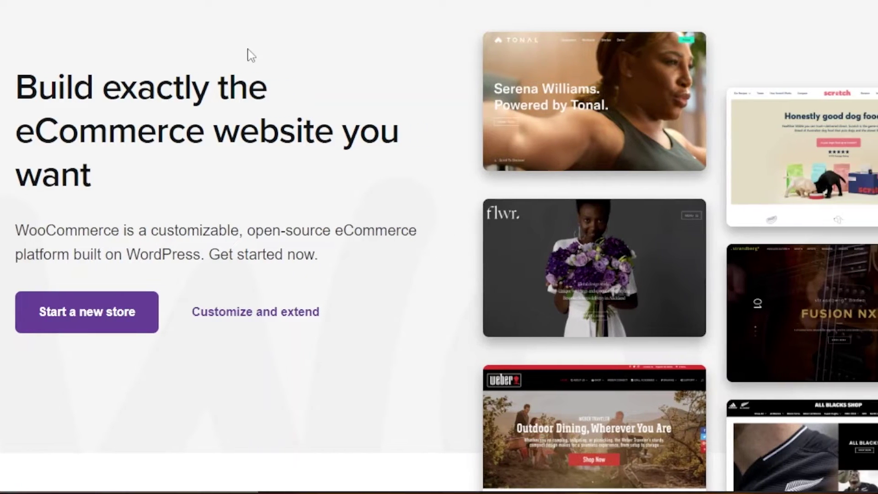
pyautogui.scroll(-15, 439, 247)
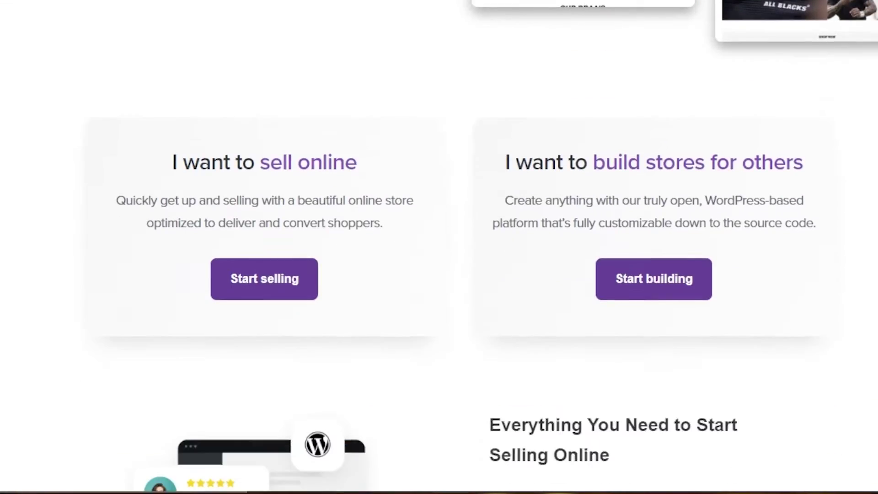
pyautogui.scroll(-4, 411, 98)
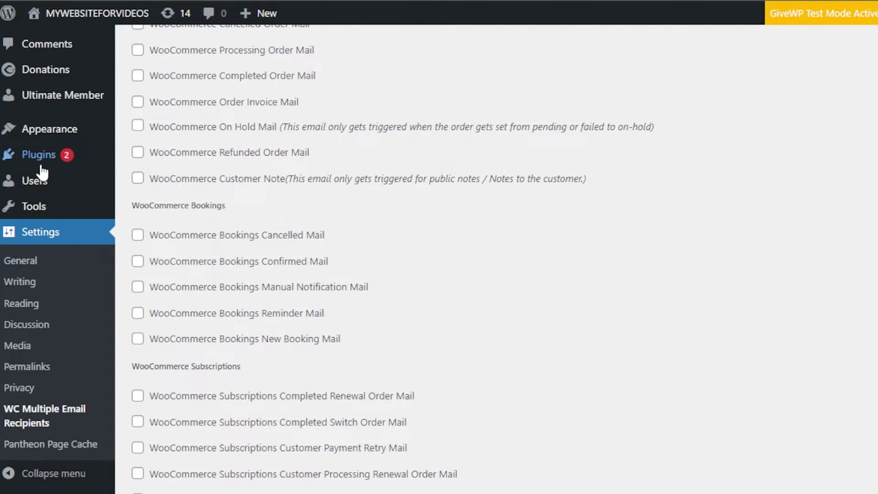
# - Search new plugins for "multiple recipient", and install and activate WooCommerce Multiple Recipients for E-Mail by Sunarc
pyautogui.moveTo(28, 165)
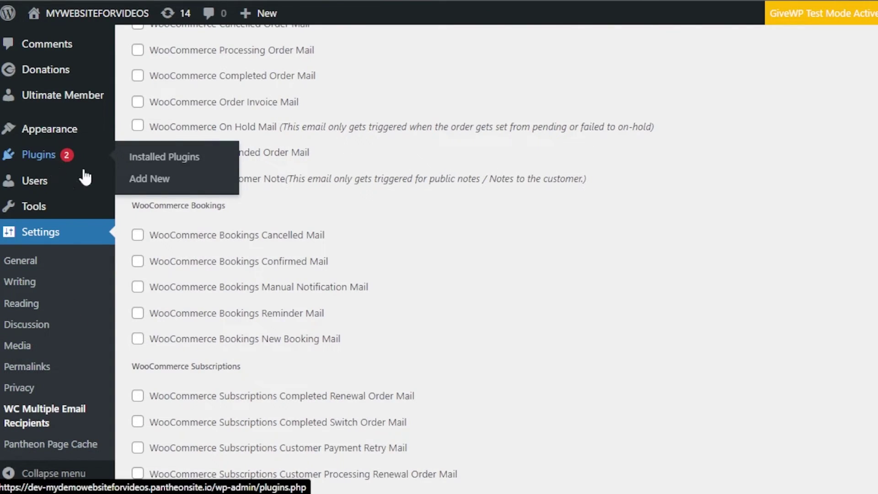
pyautogui.click(152, 181)
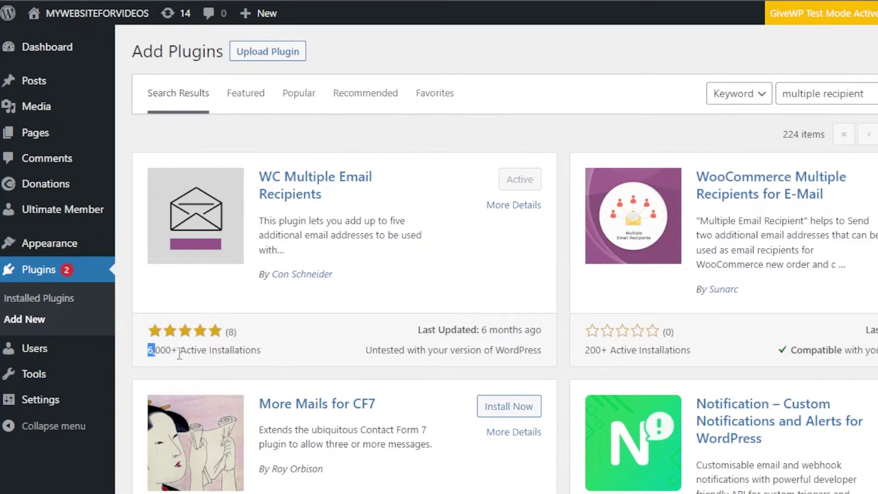
pyautogui.moveTo(149, 351); pyautogui.dragTo(303, 372)
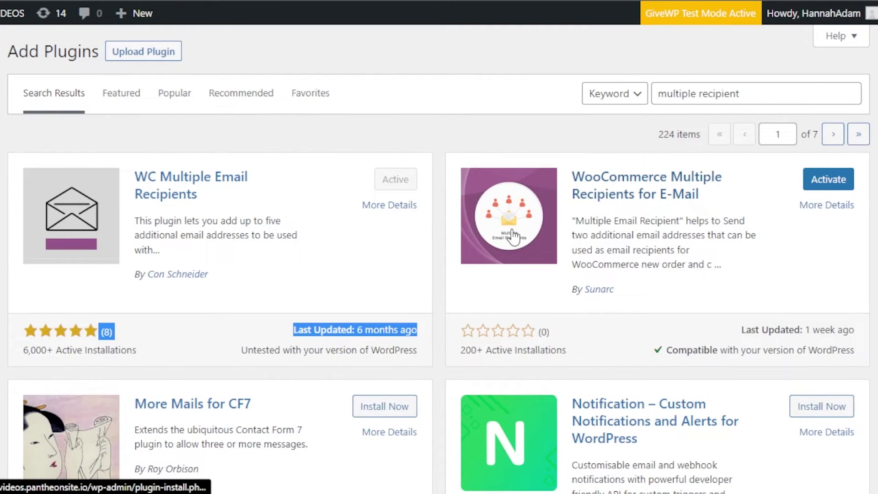
pyautogui.click(829, 183)
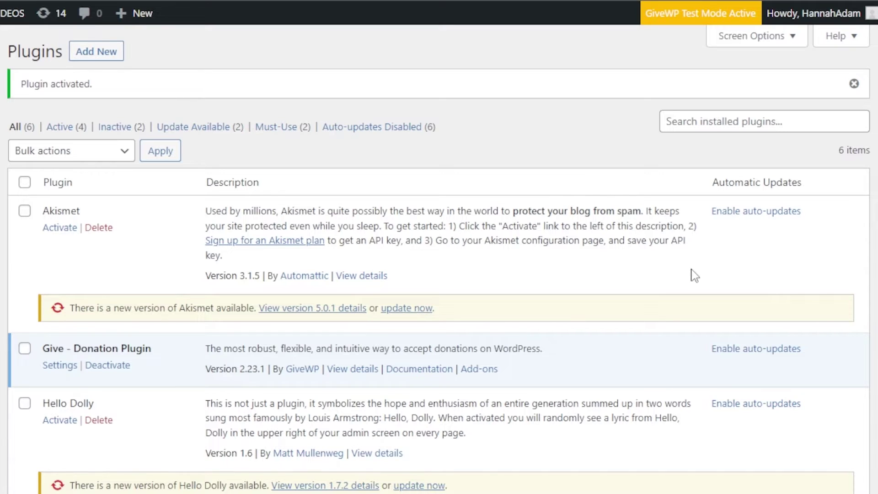
# - Open the settings of the Multiple Email Recipients - WC plugin and examine its order mail options and recipient fields
pyautogui.scroll(-1, 483, 242)
pyautogui.scroll(-5, 857, 352)
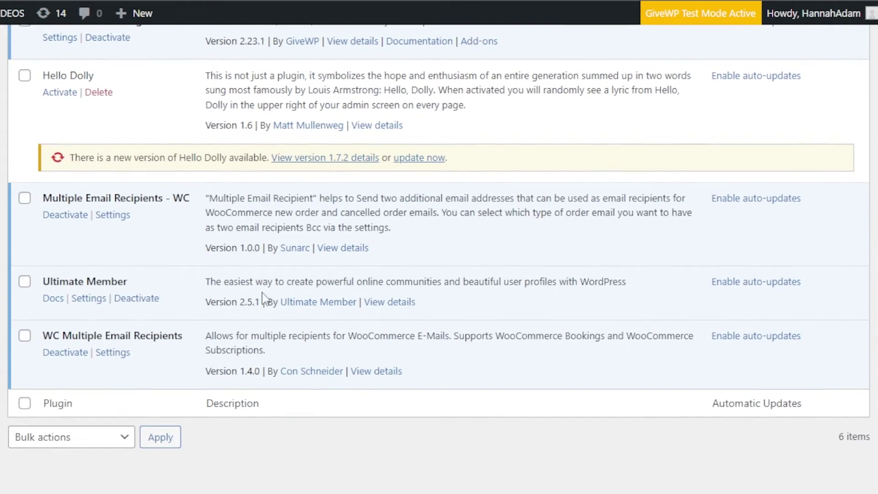
pyautogui.click(116, 215)
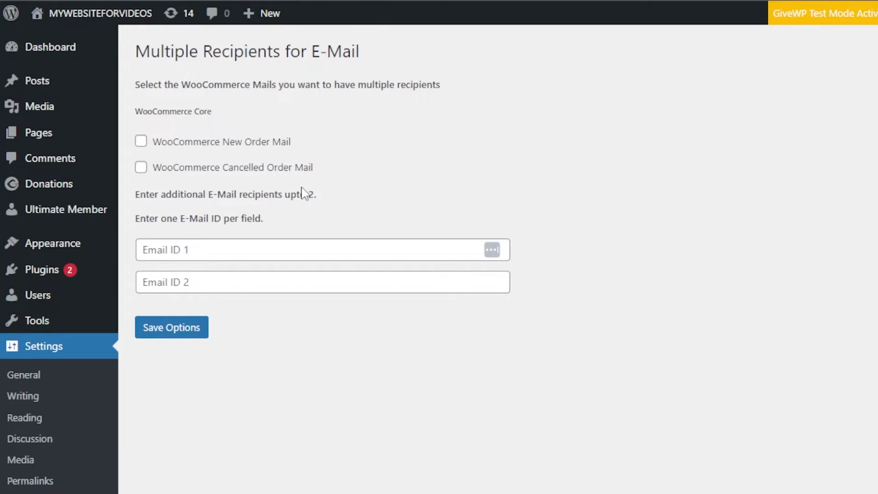
pyautogui.scroll(-1, 874, 316)
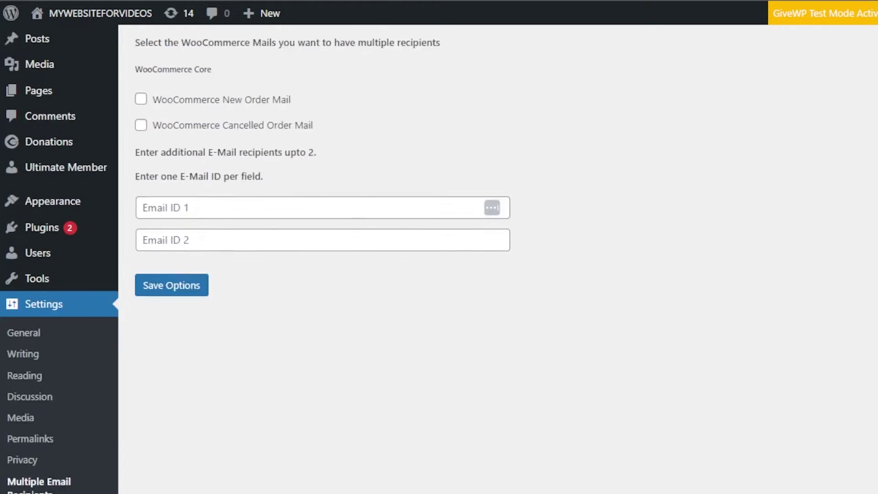
pyautogui.scroll(-3, 439, 256)
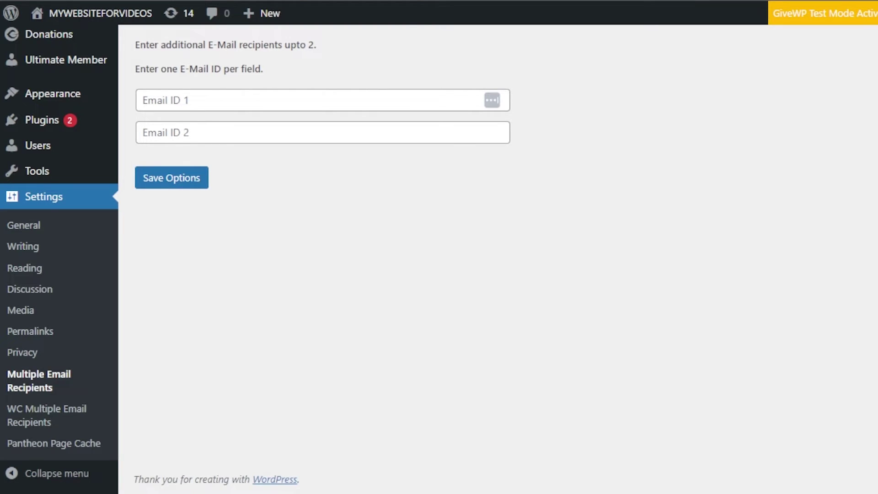
# - Enable multiple recipients for the WooCommerce New Order Mail and fill in the two additional recipients' e-mail addresses
pyautogui.scroll(3, 524, 215)
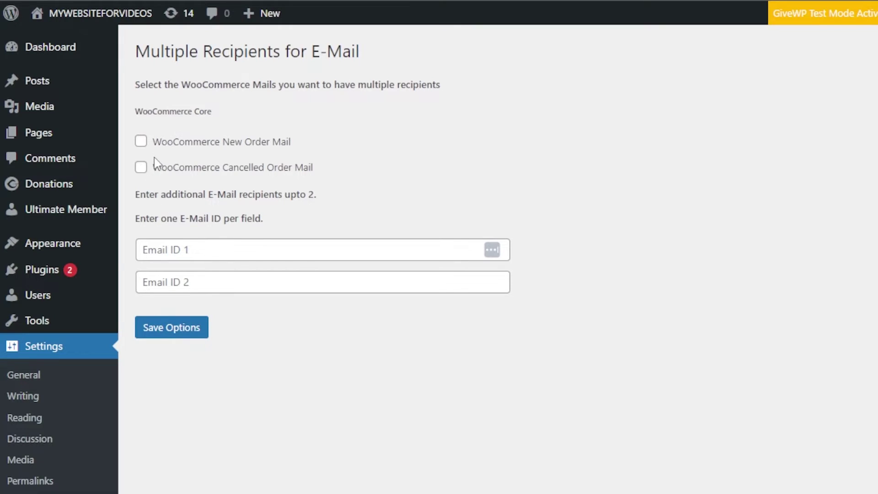
pyautogui.click(141, 142)
pyautogui.click(259, 250)
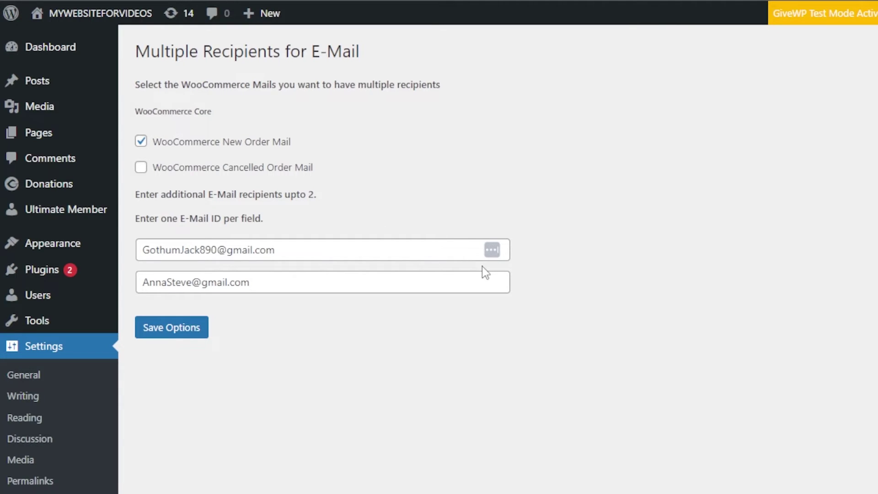
pyautogui.scroll(-3, 541, 337)
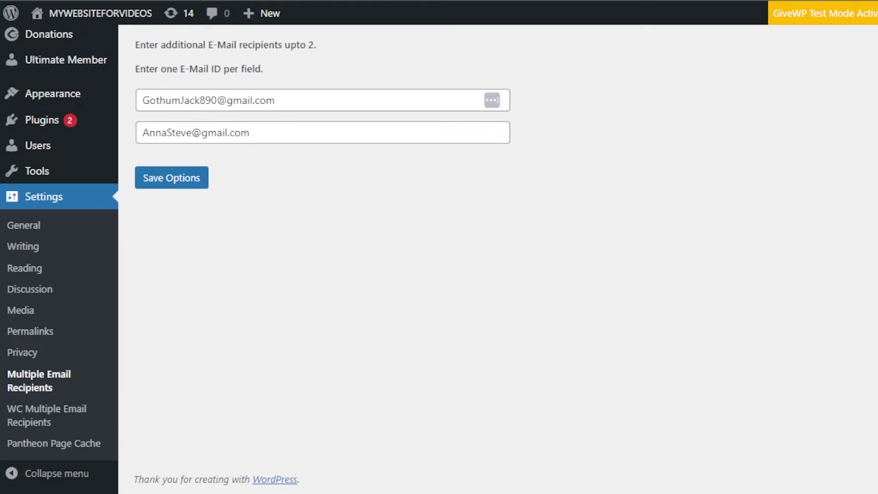
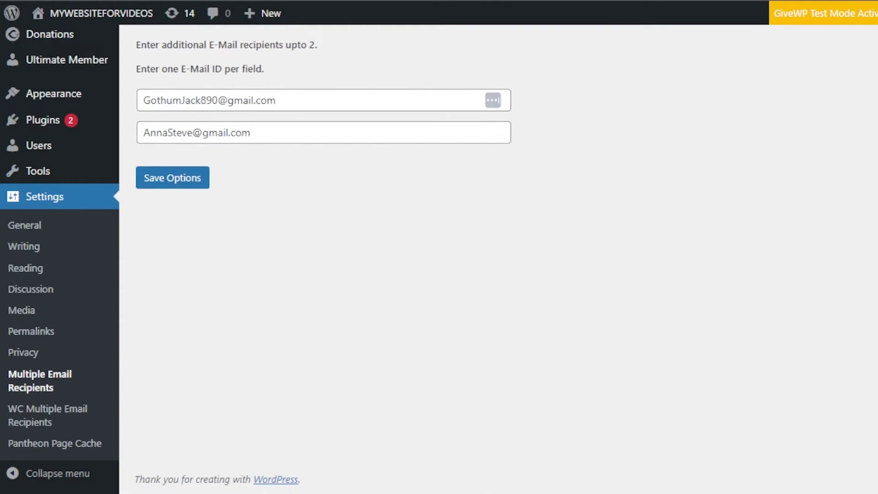
pyautogui.scroll(3, 439, 256)
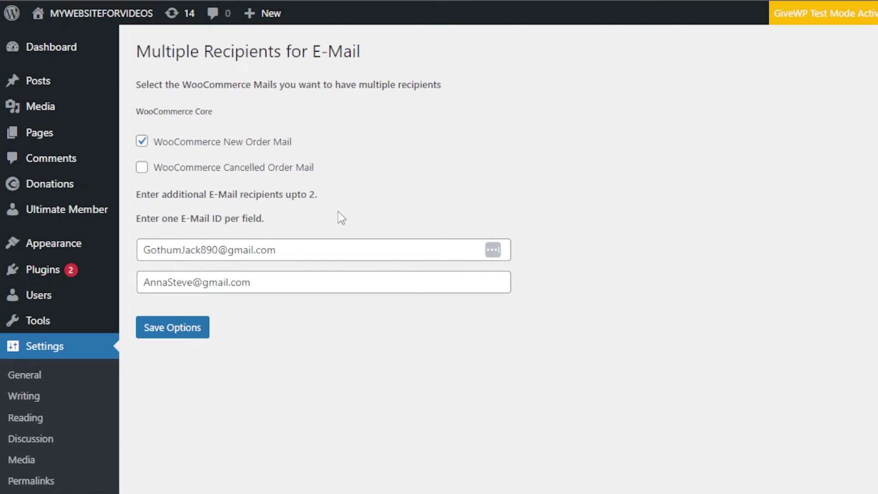
pyautogui.scroll(-3, 439, 256)
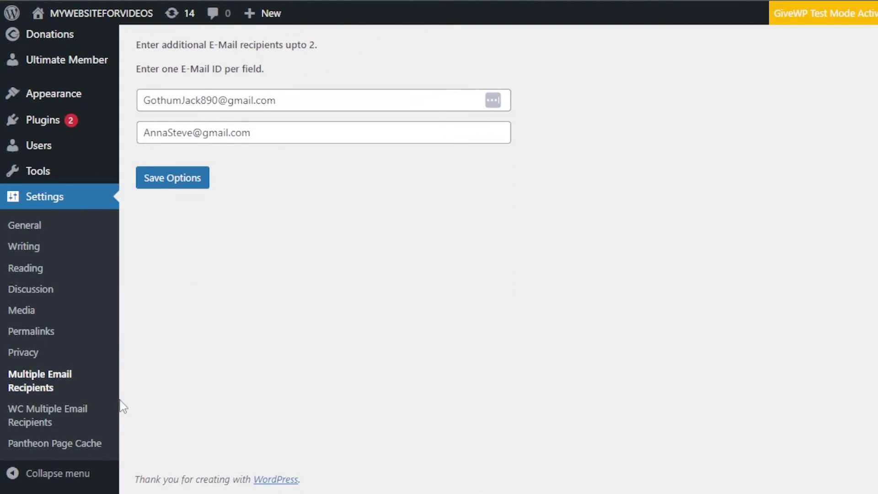